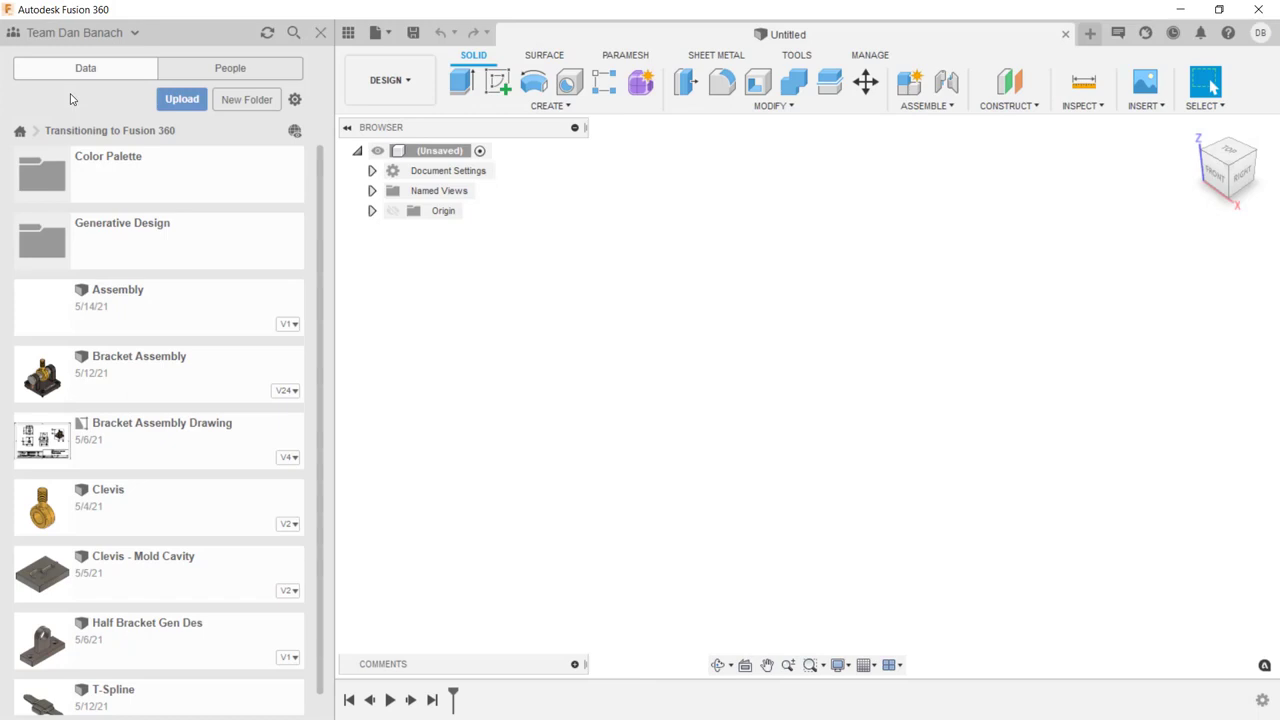
Step: Choose the currently active team from the team list and look through all of its projects
click(135, 37)
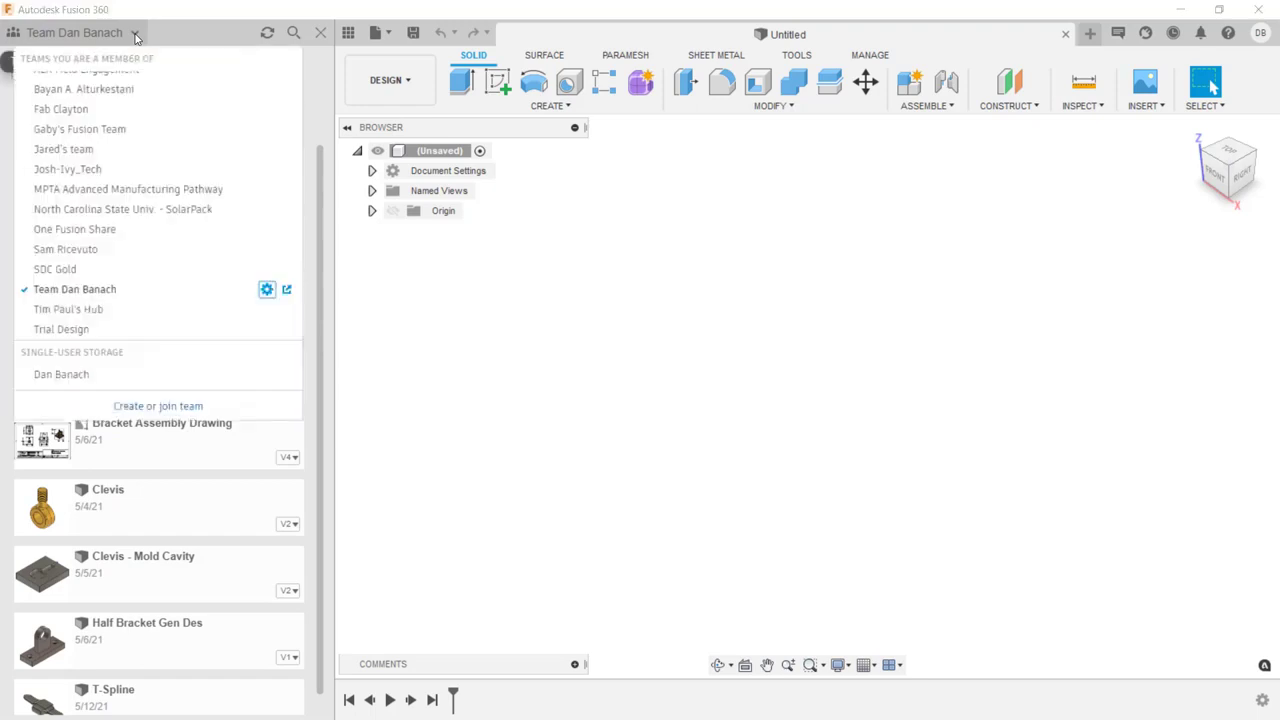
click(133, 289)
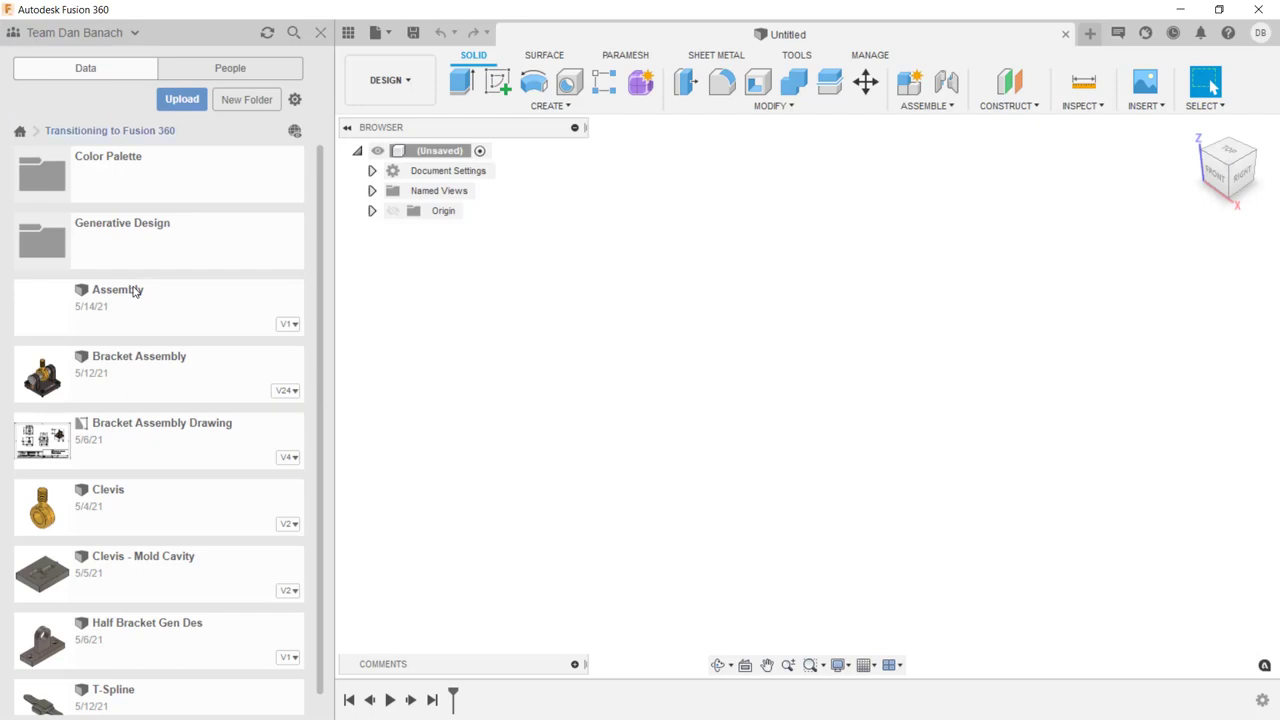
click(21, 132)
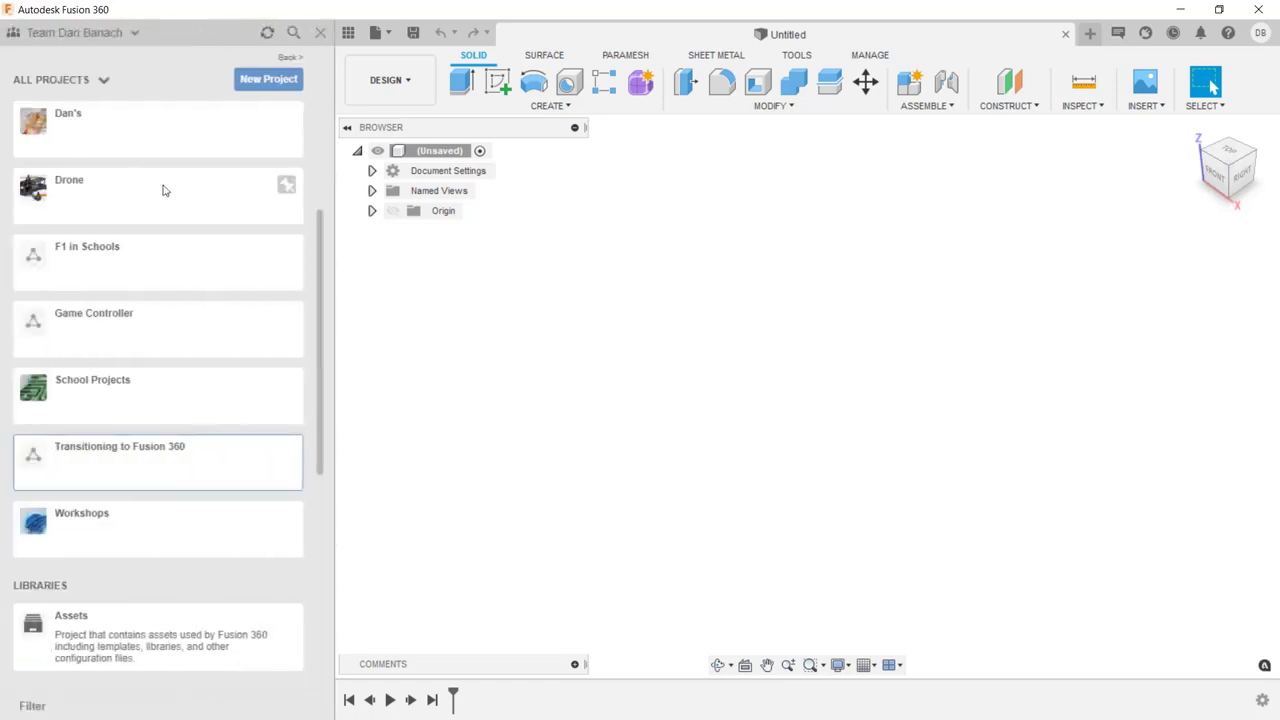
scroll(162, 309, down, 4)
scroll(163, 310, up, 4)
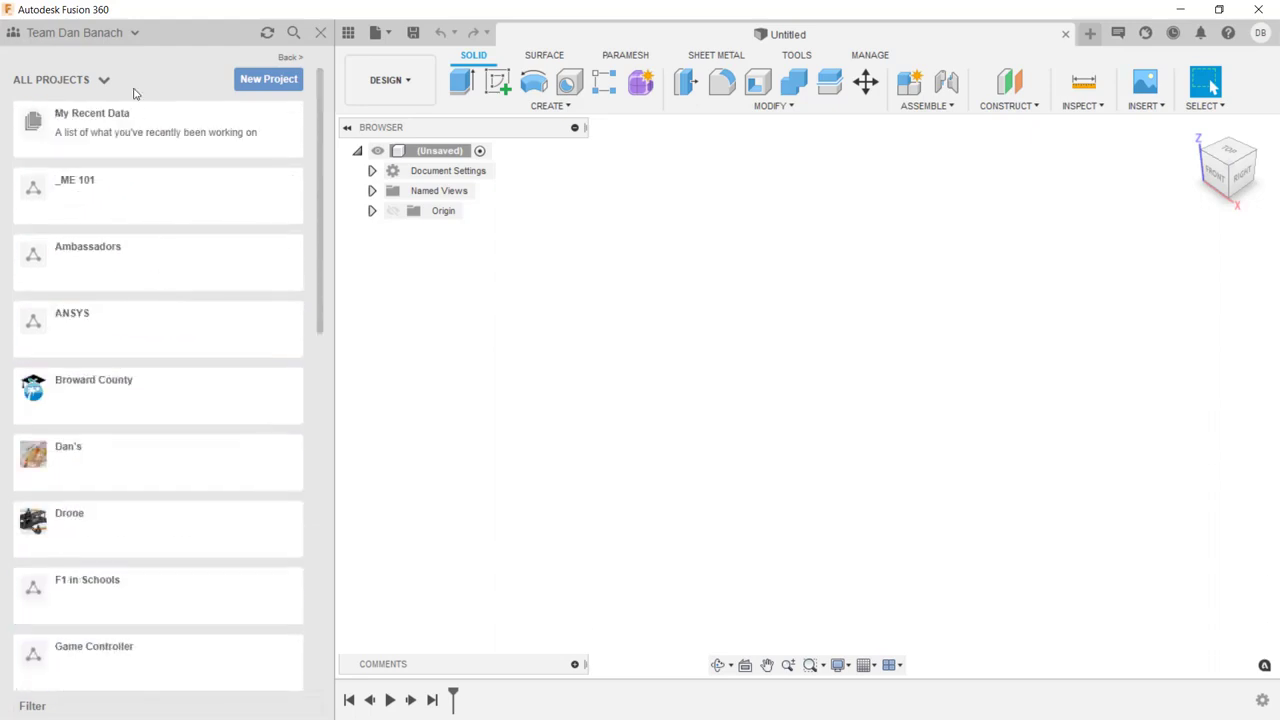
Step: Start a new project, cancel it, and open the existing Transitioning to Fusion 360 project
click(258, 84)
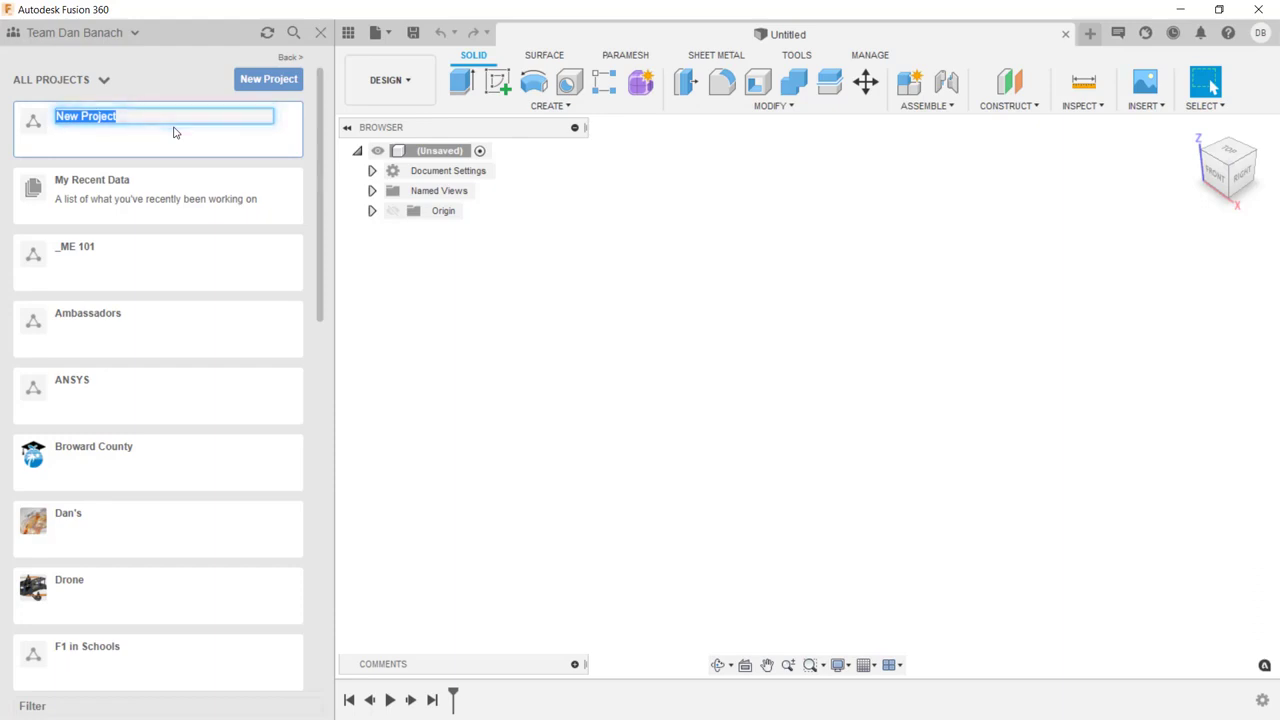
key(Escape)
scroll(149, 463, down, 3)
scroll(147, 464, down, 2)
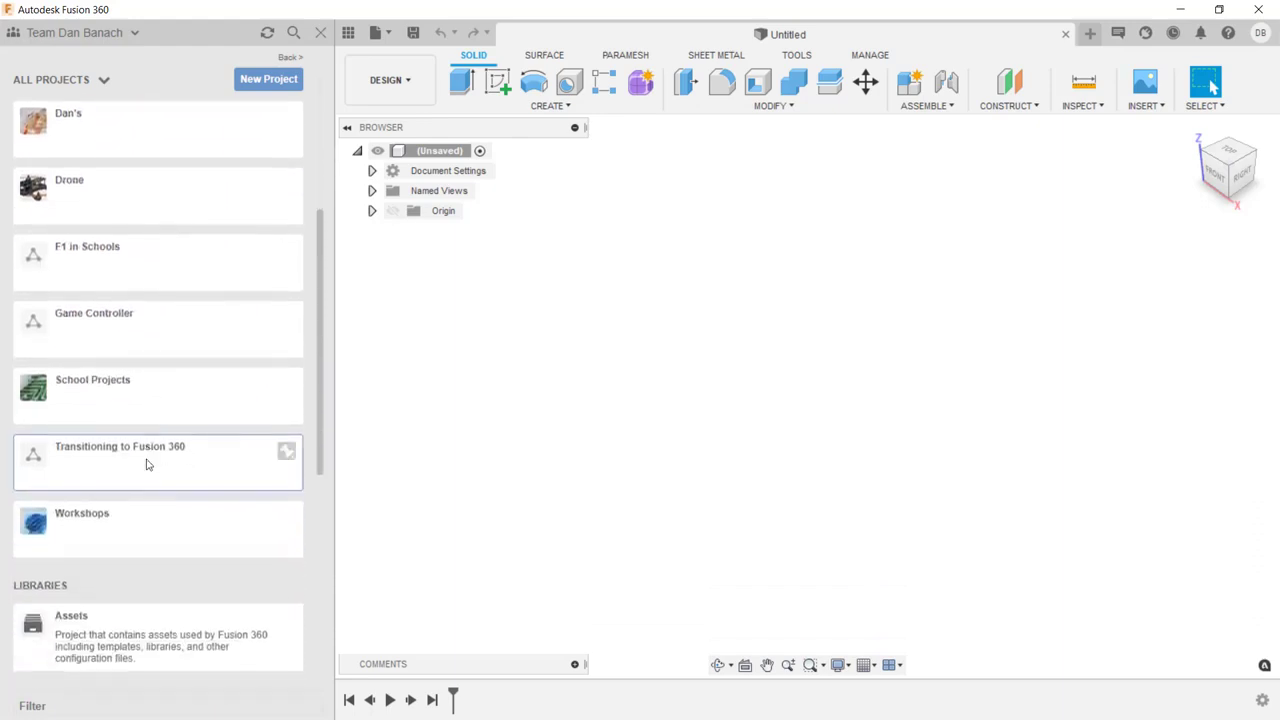
click(147, 464)
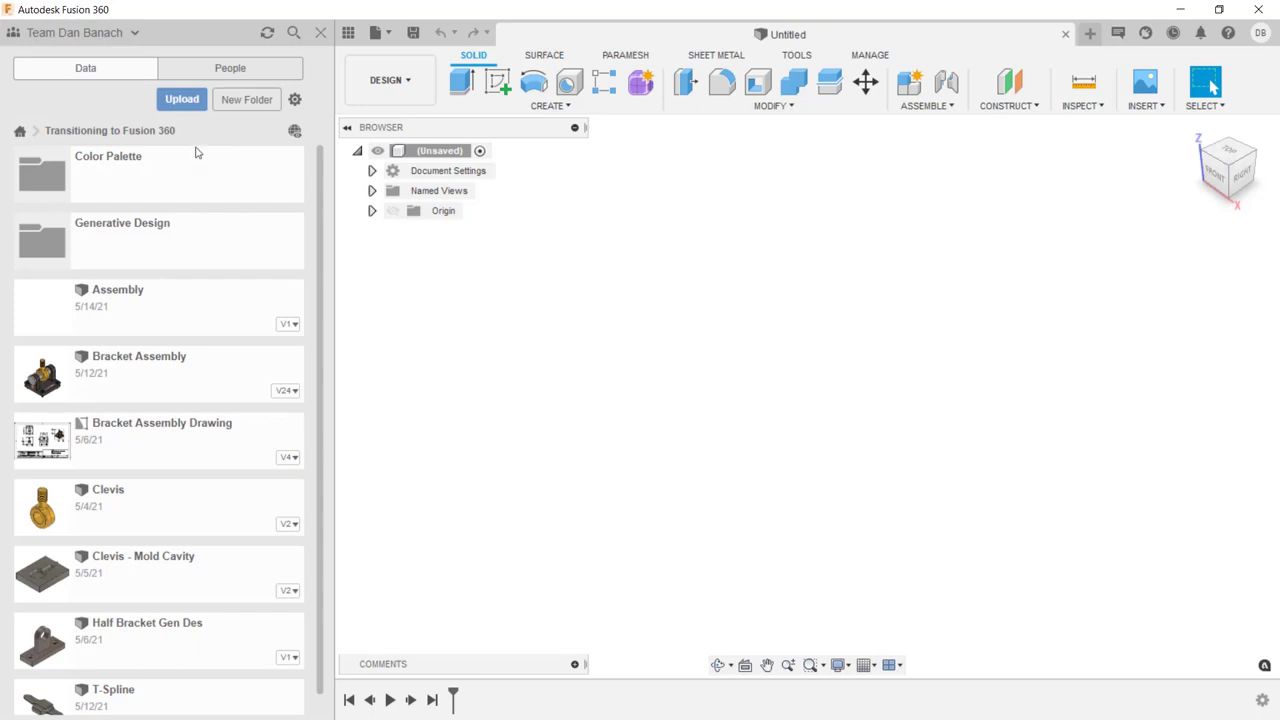
Step: View the project's file upload options without uploading anything, and check the people who belong to the project
click(183, 100)
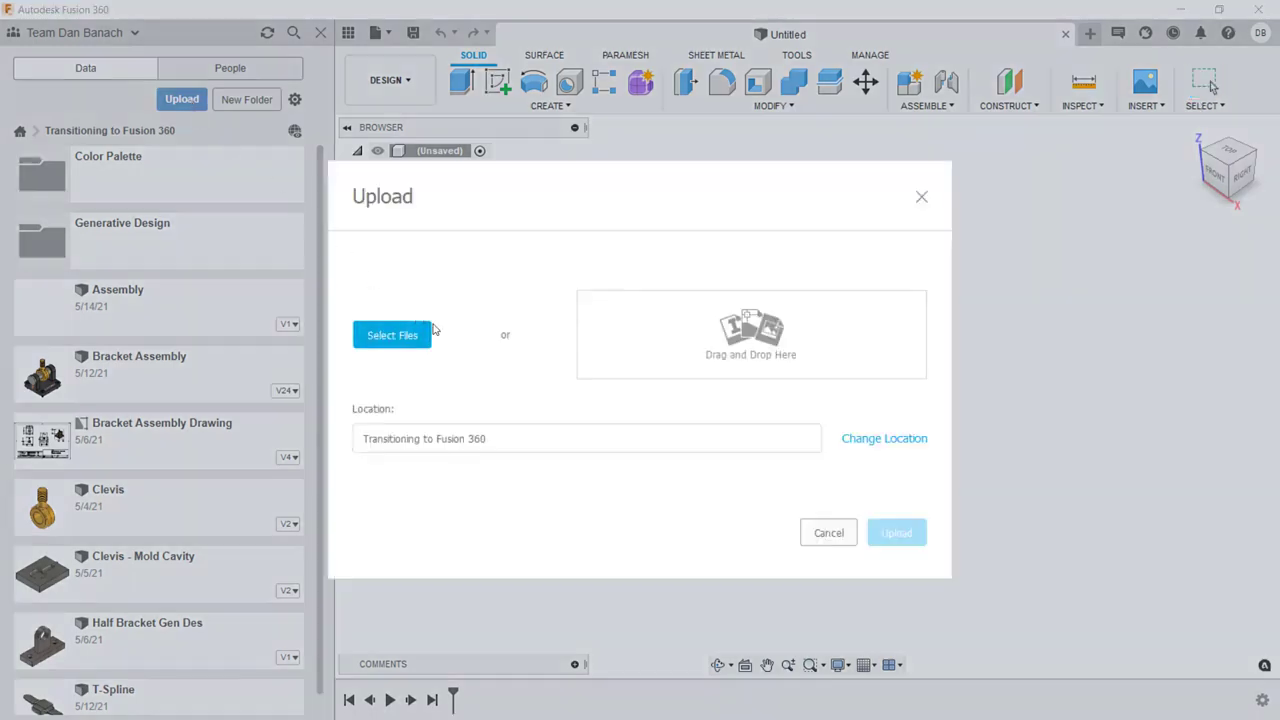
click(838, 532)
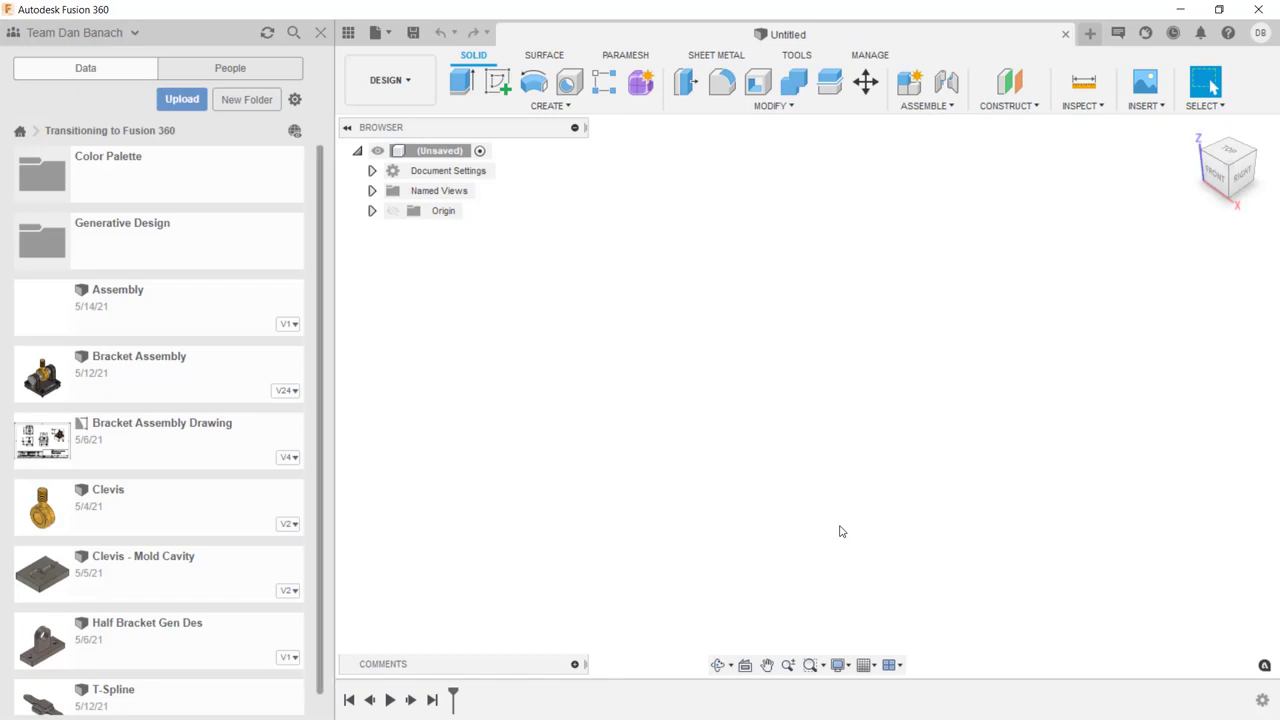
click(255, 74)
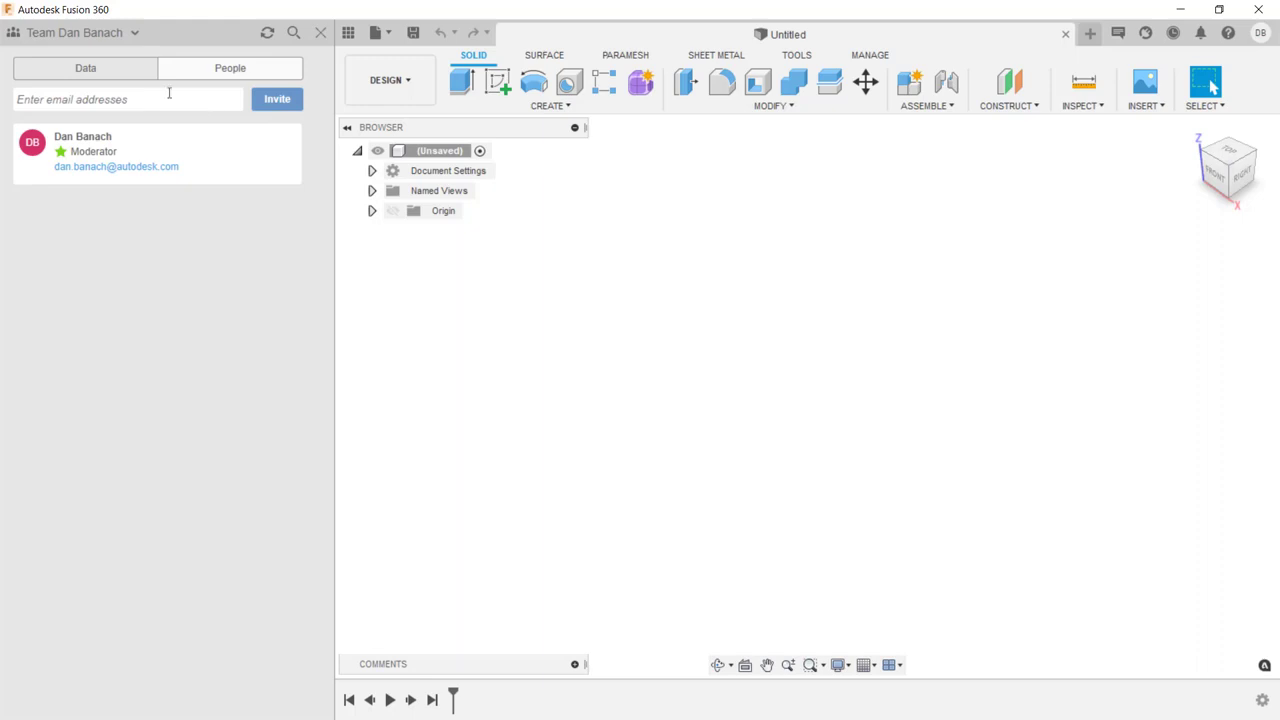
click(103, 70)
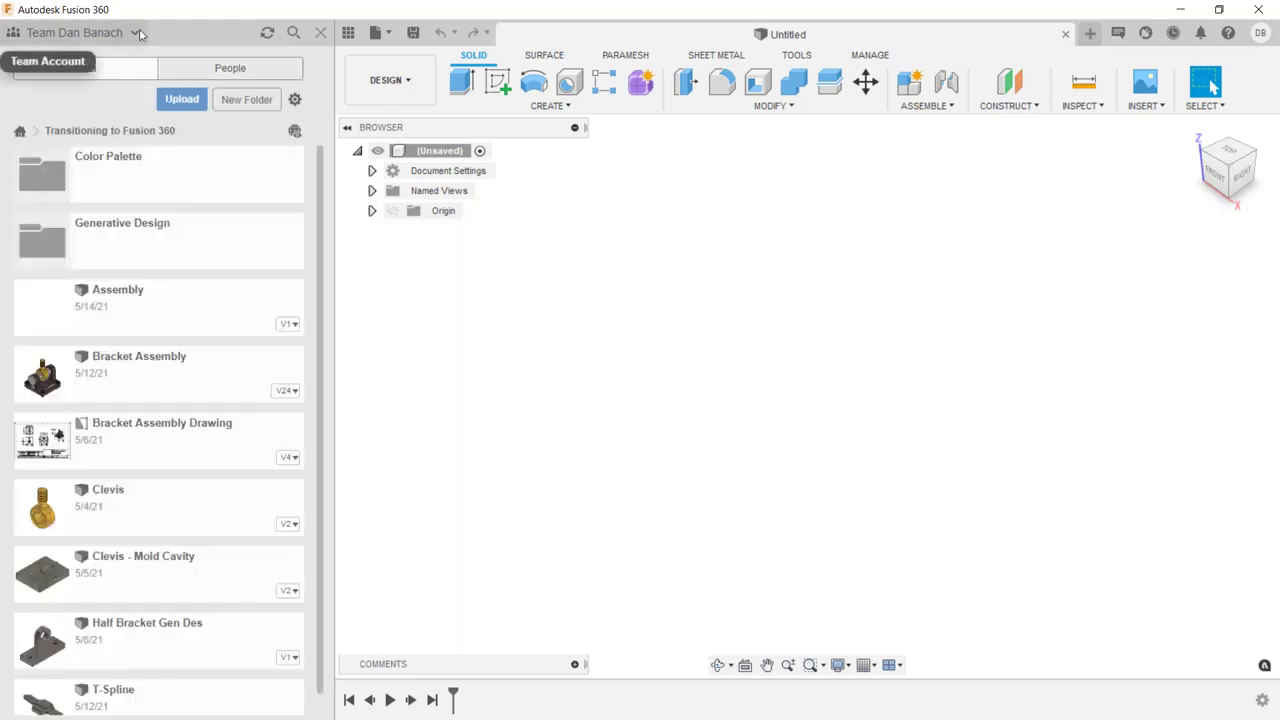
Step: Open the active team's administrator console on the web and view the role choices for the first listed team member
click(137, 33)
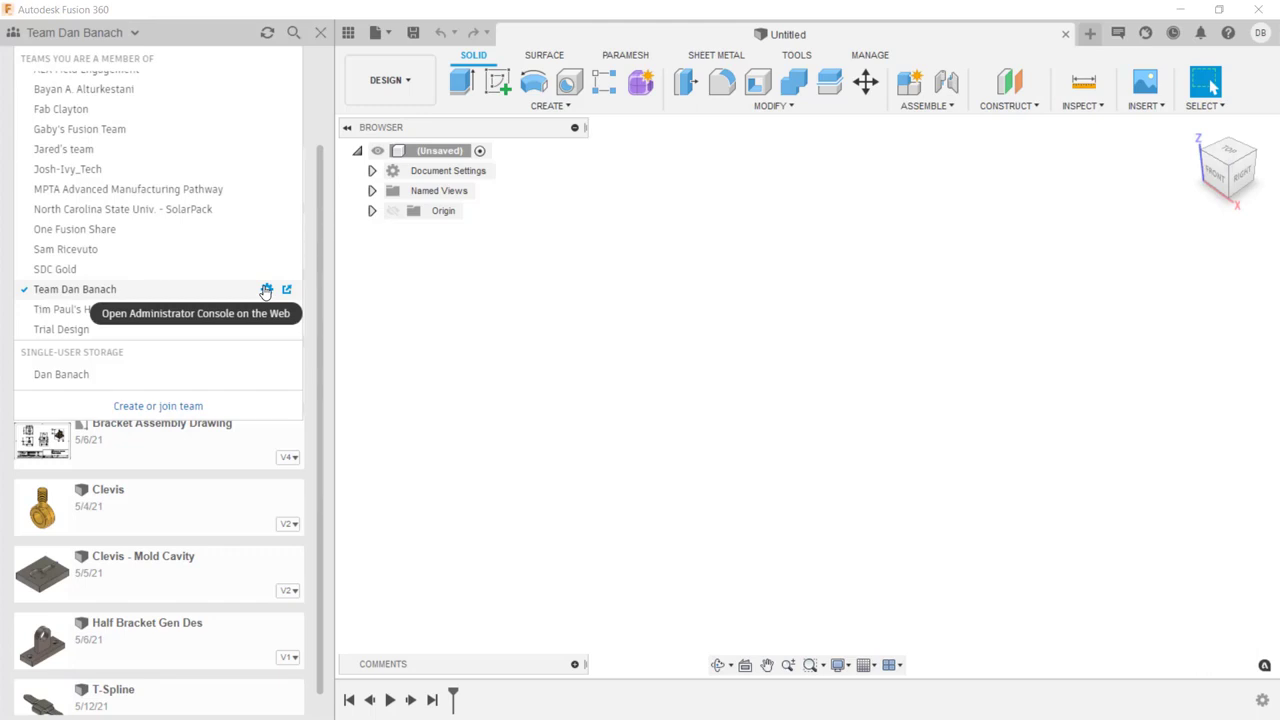
click(266, 290)
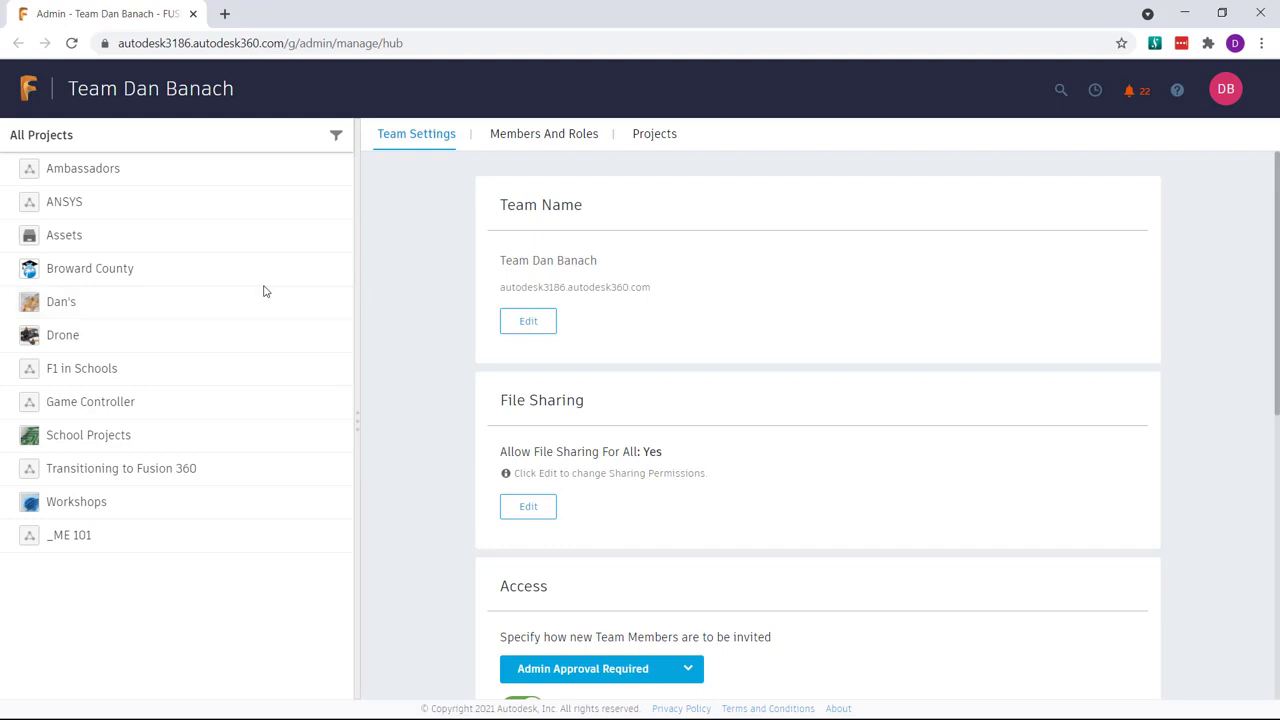
click(546, 326)
click(563, 138)
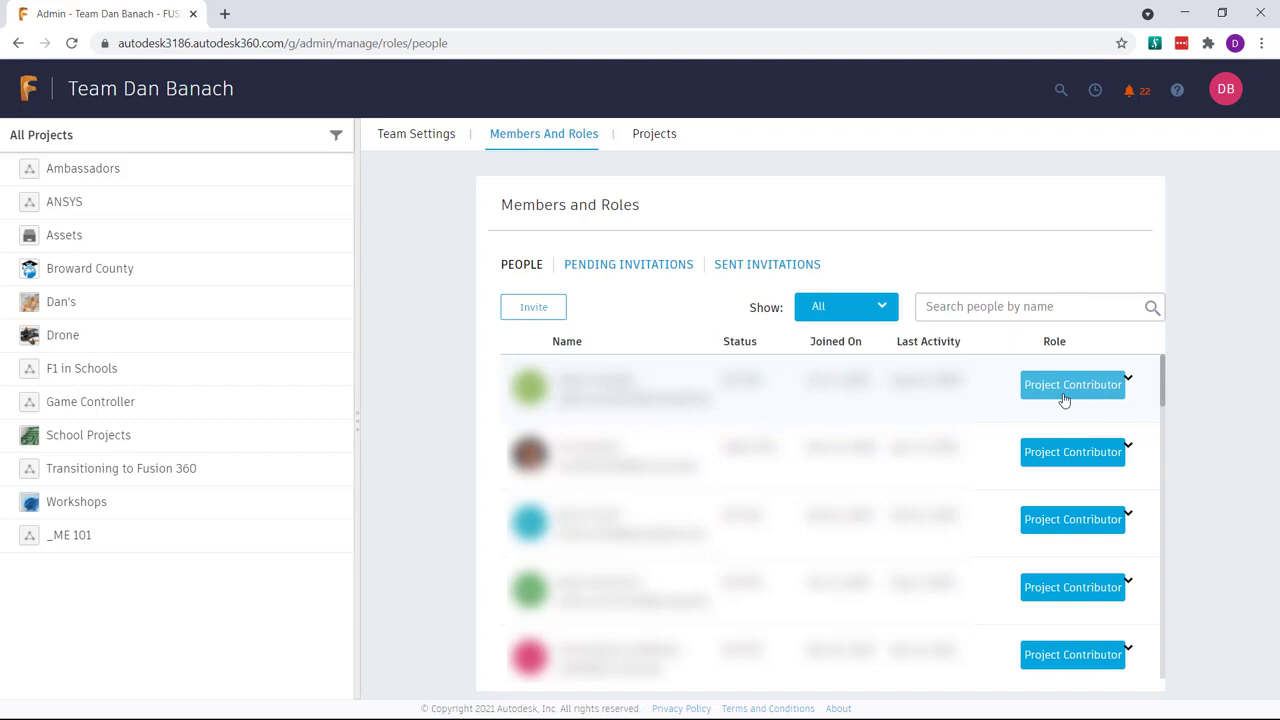
click(1065, 398)
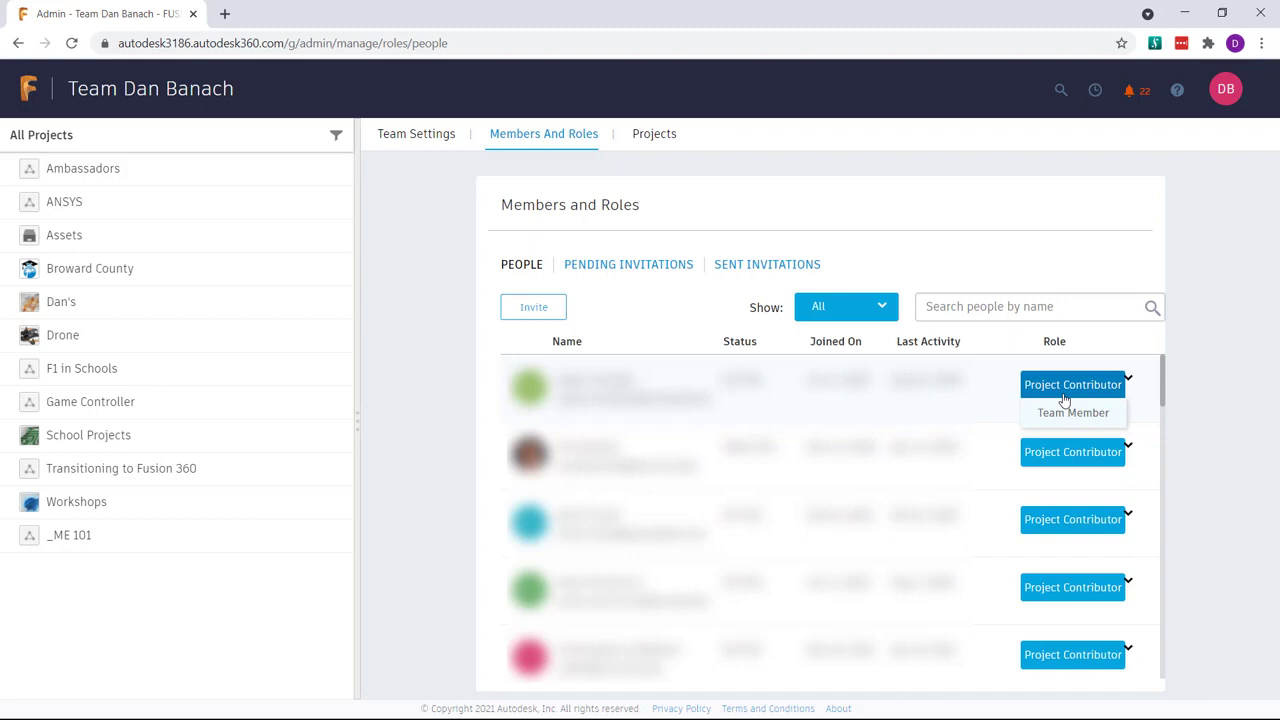
click(1065, 398)
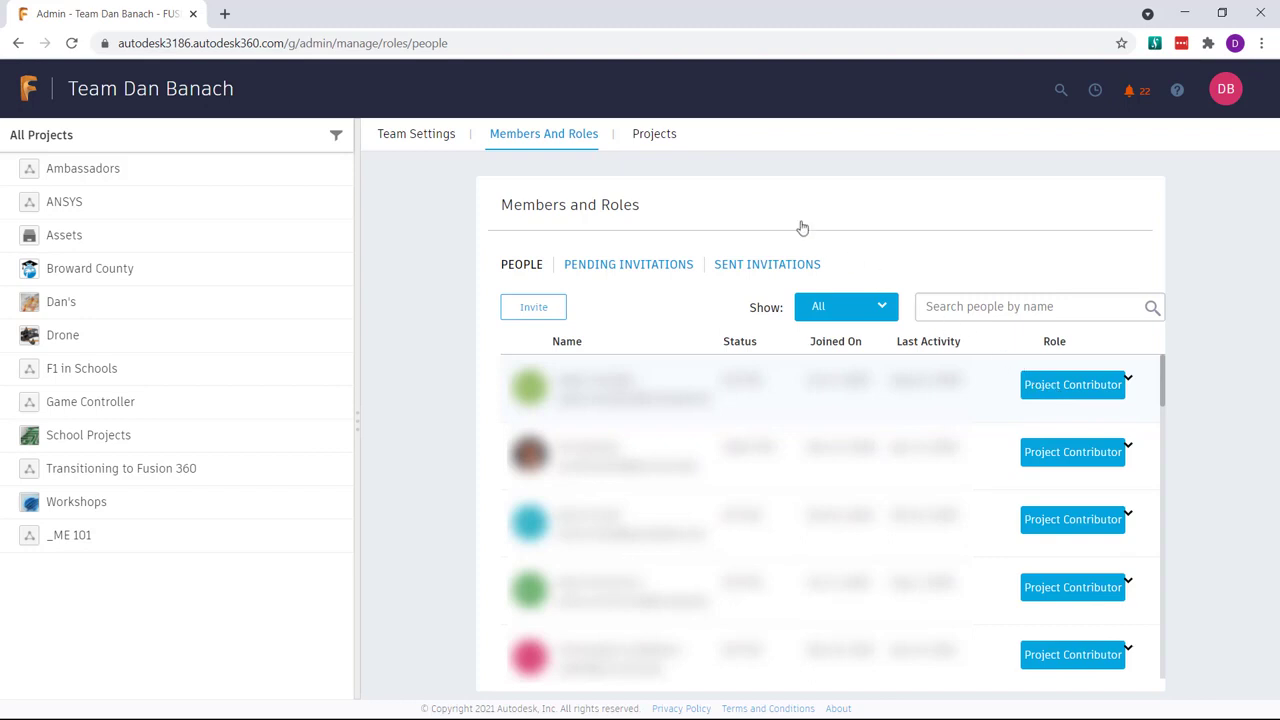
Step: Open role management for School Projects in the console's project list and view the role choices for the Editor member
click(665, 138)
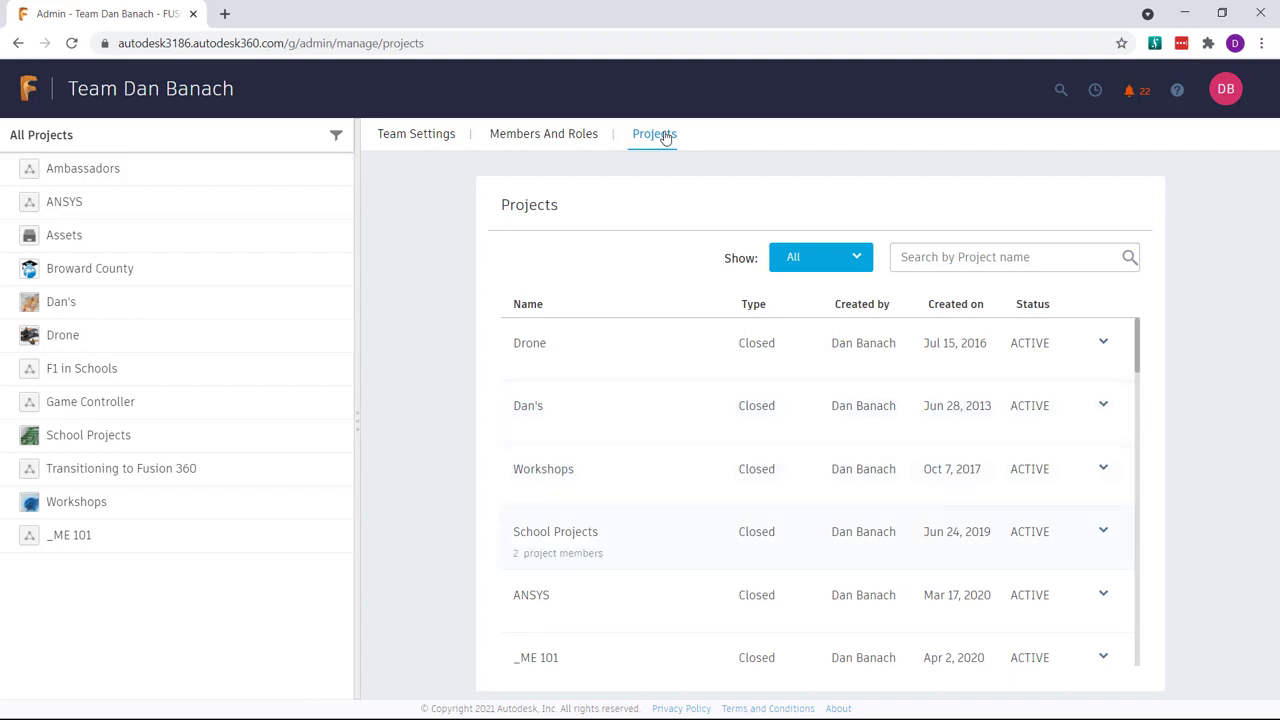
click(1103, 532)
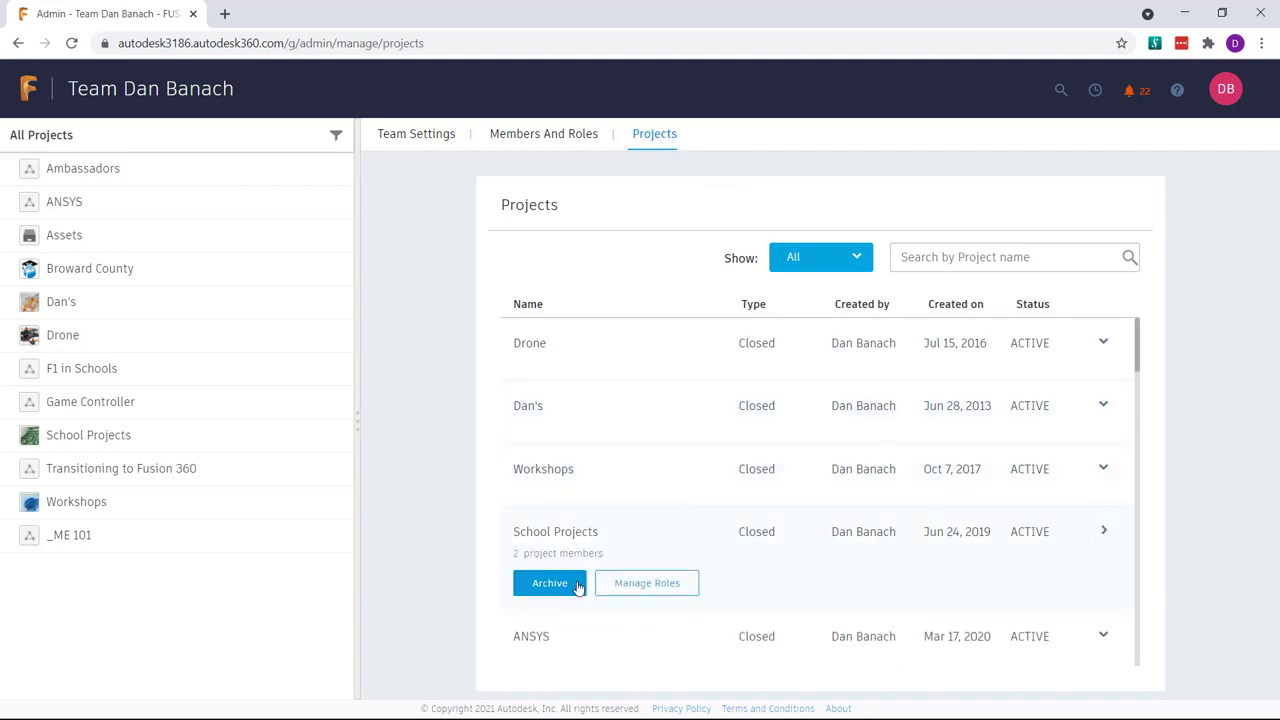
click(674, 592)
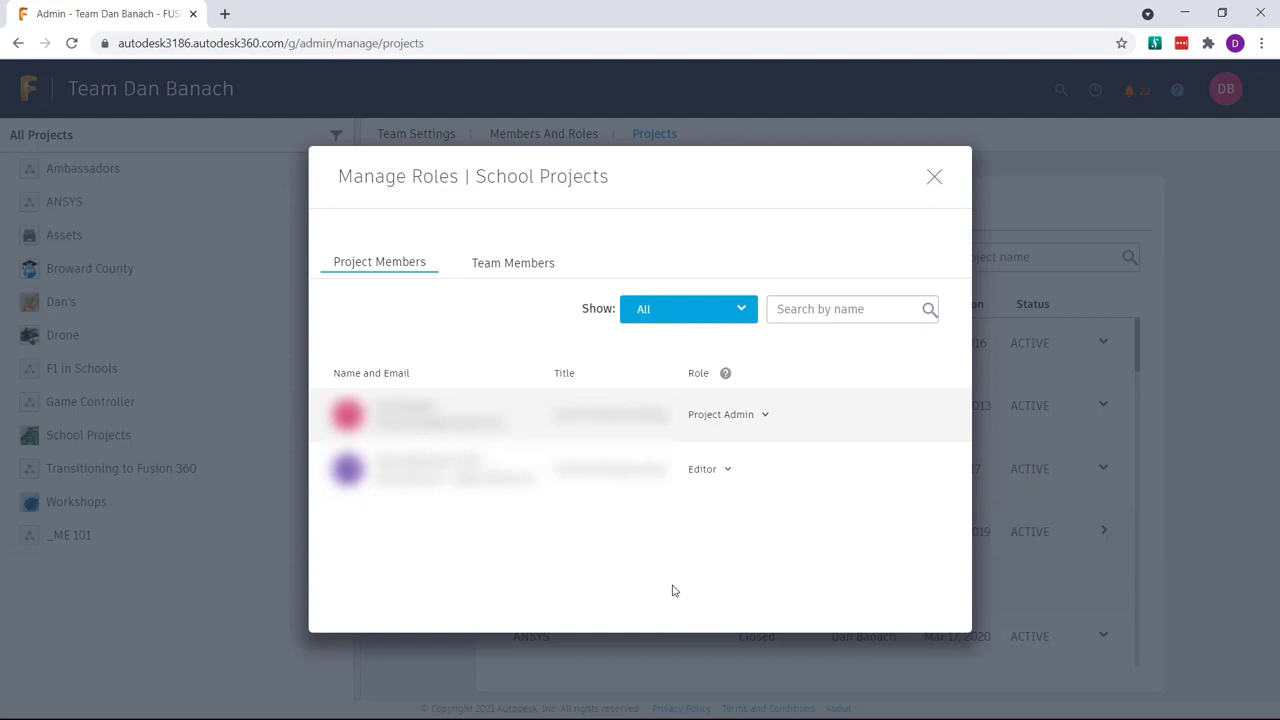
click(729, 470)
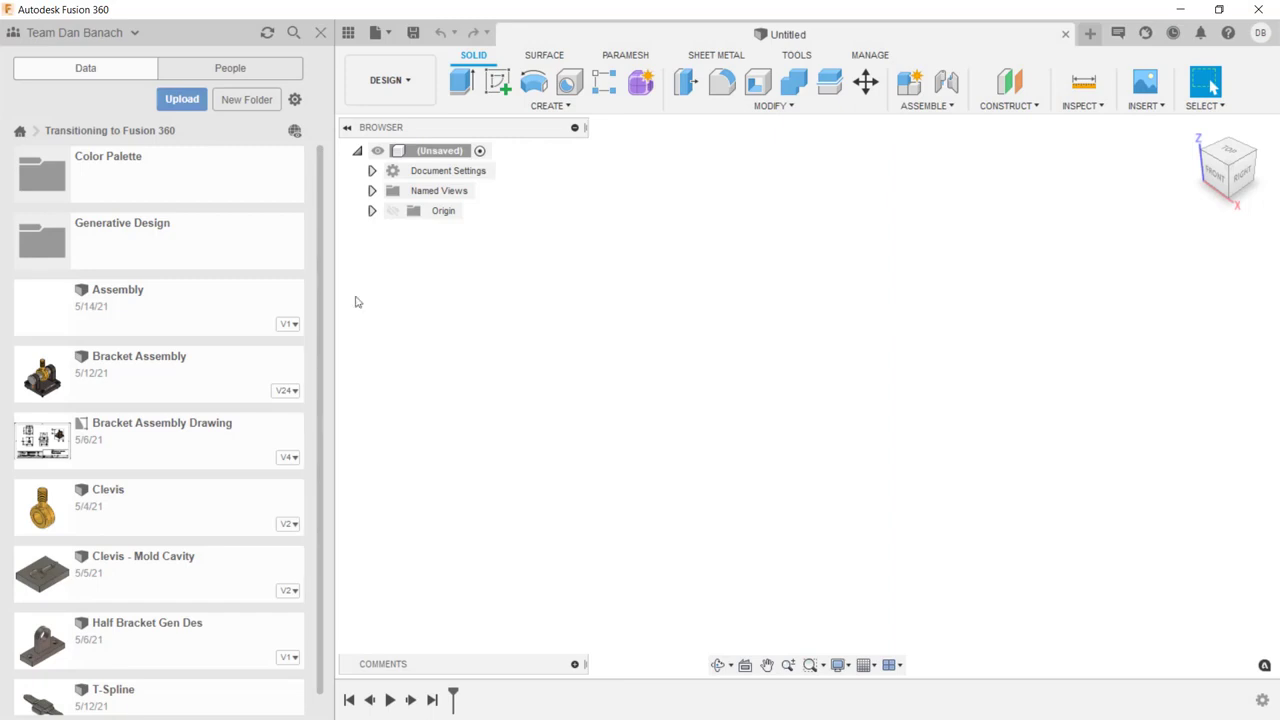
Step: Switch back to Fusion 360 and open the School Projects project on the web
click(19, 133)
click(134, 390)
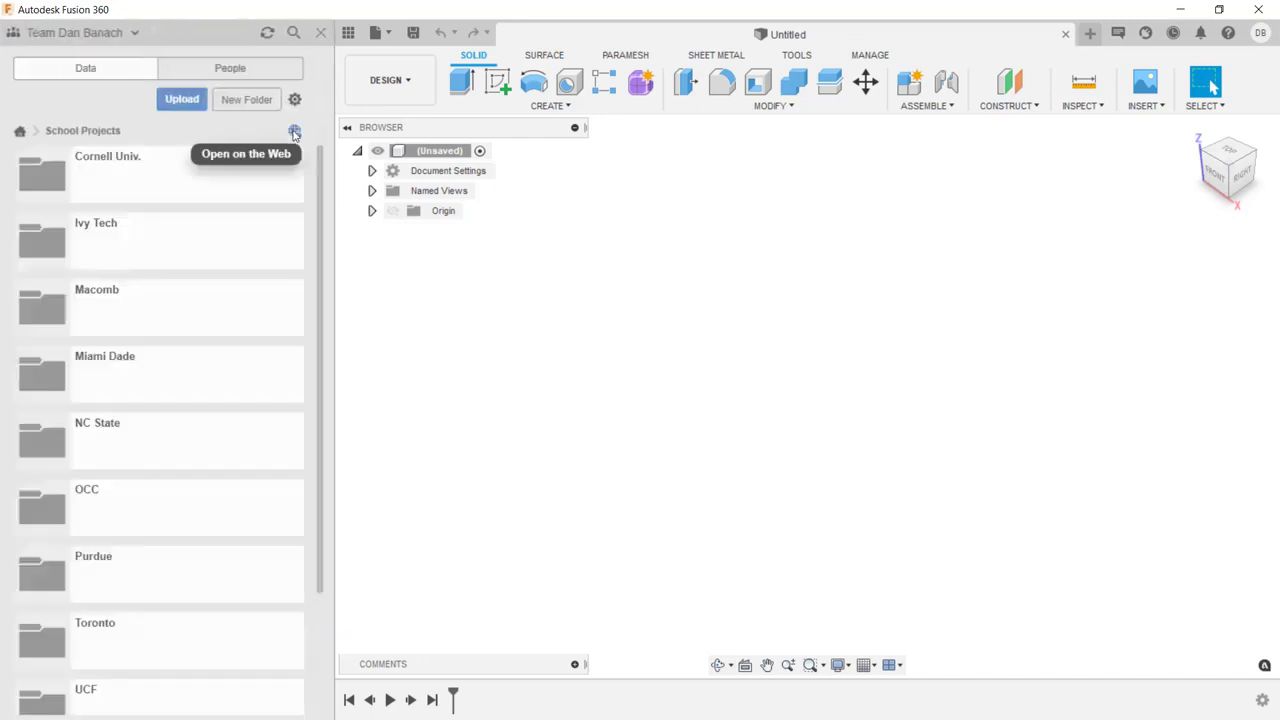
click(294, 133)
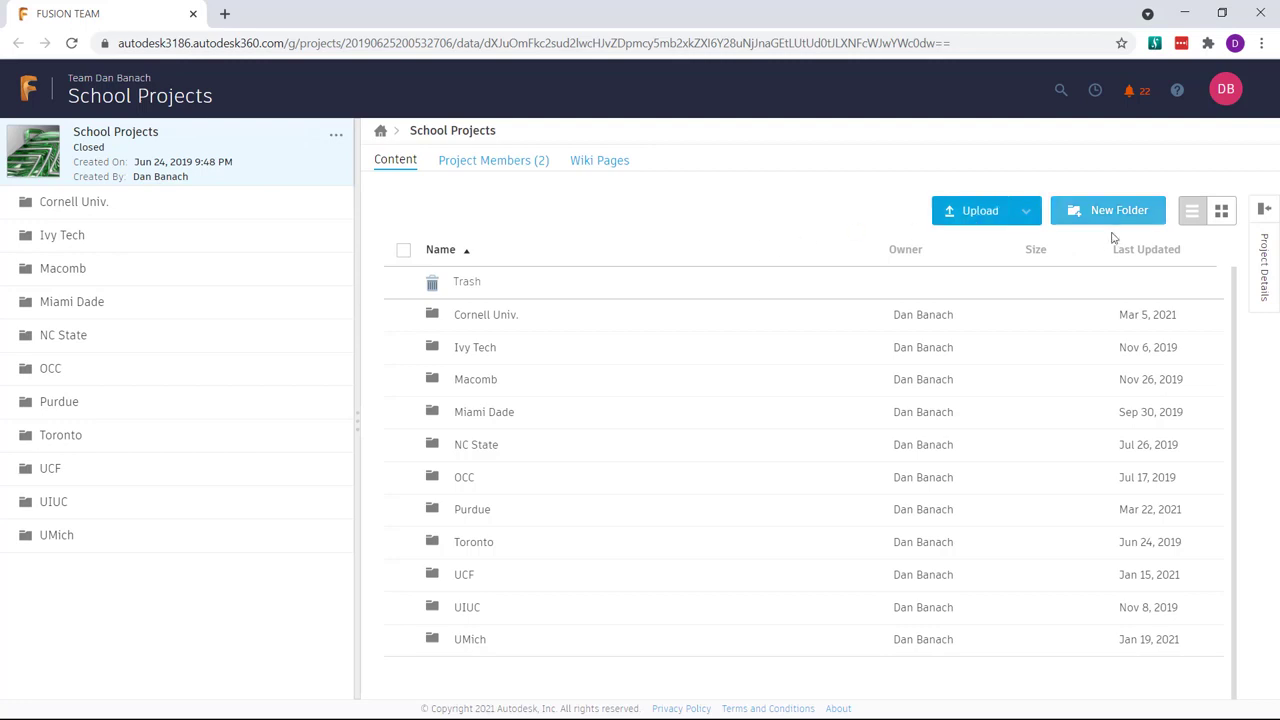
Step: Among the School Projects members, view the Editor's role choices, and start removing that member but cancel the removal
click(483, 163)
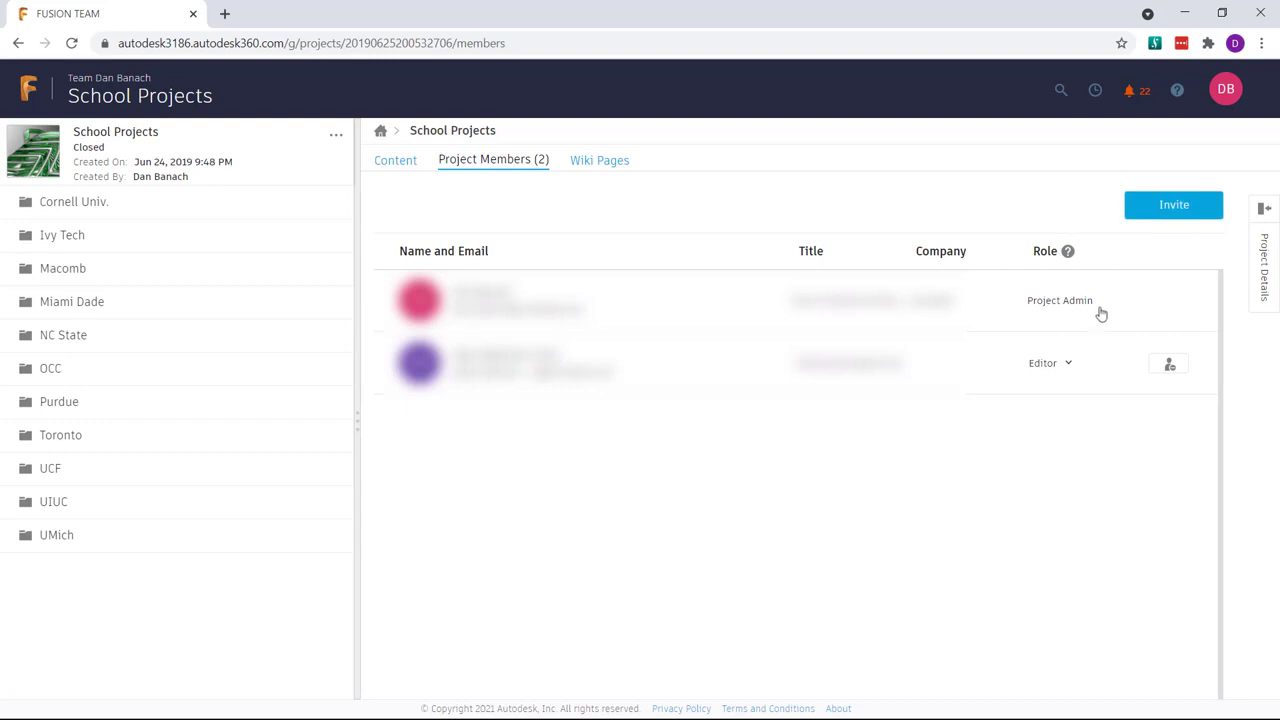
click(1067, 366)
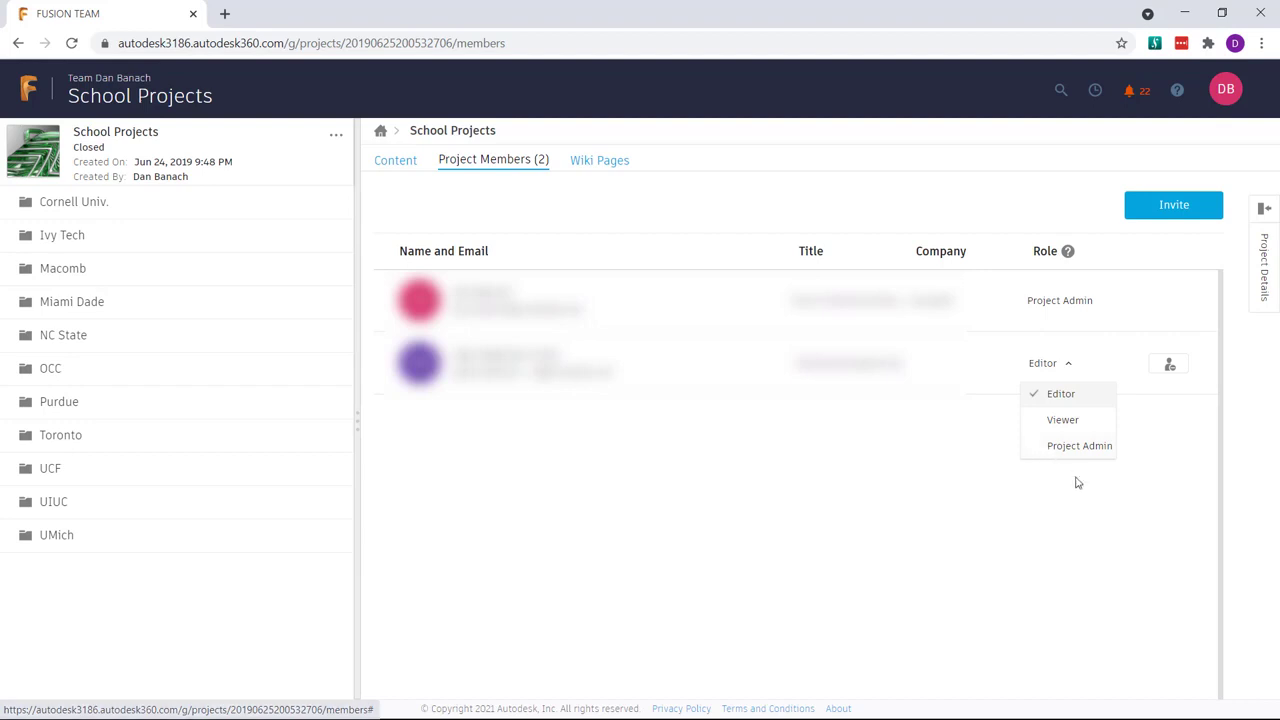
click(1115, 463)
click(1168, 367)
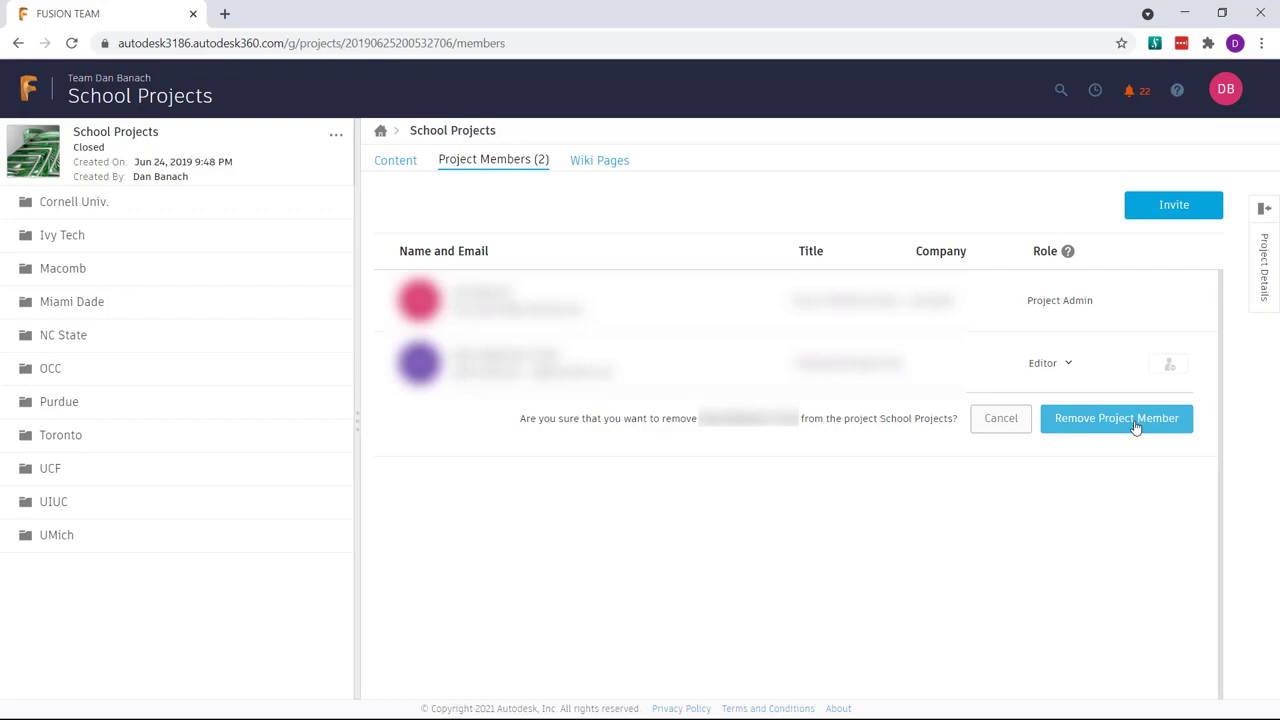
click(996, 425)
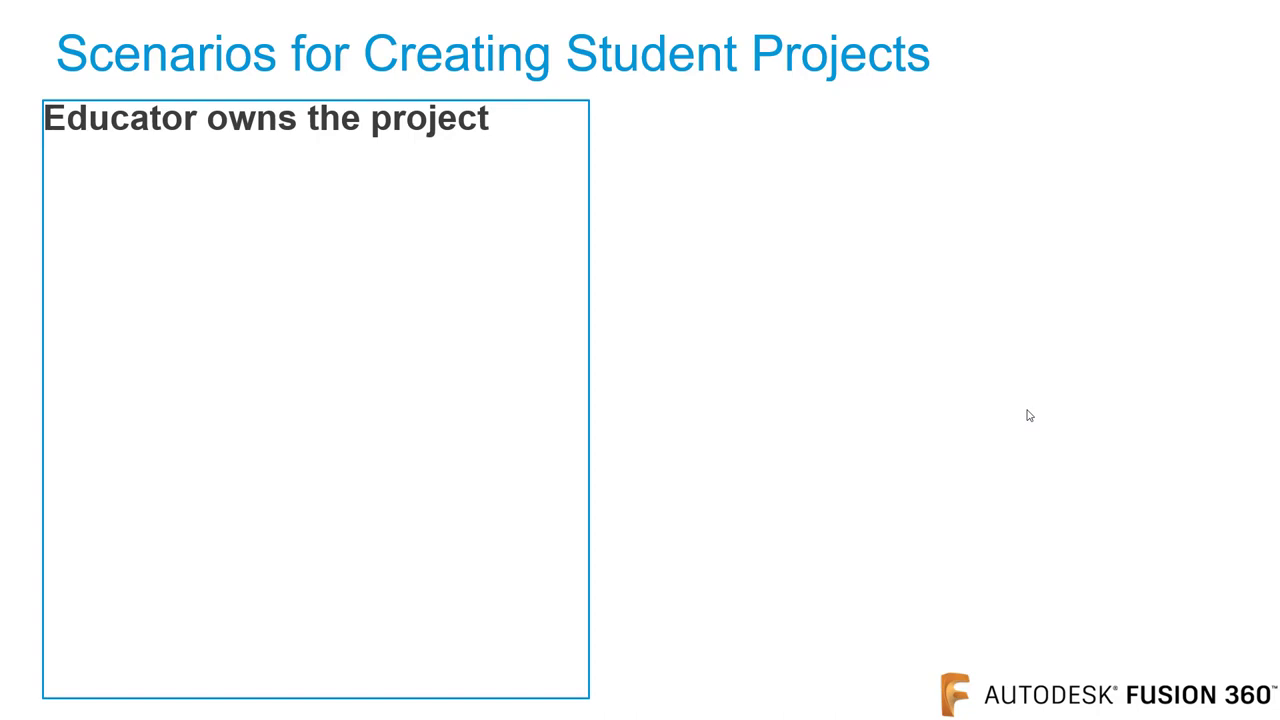
click(1027, 410)
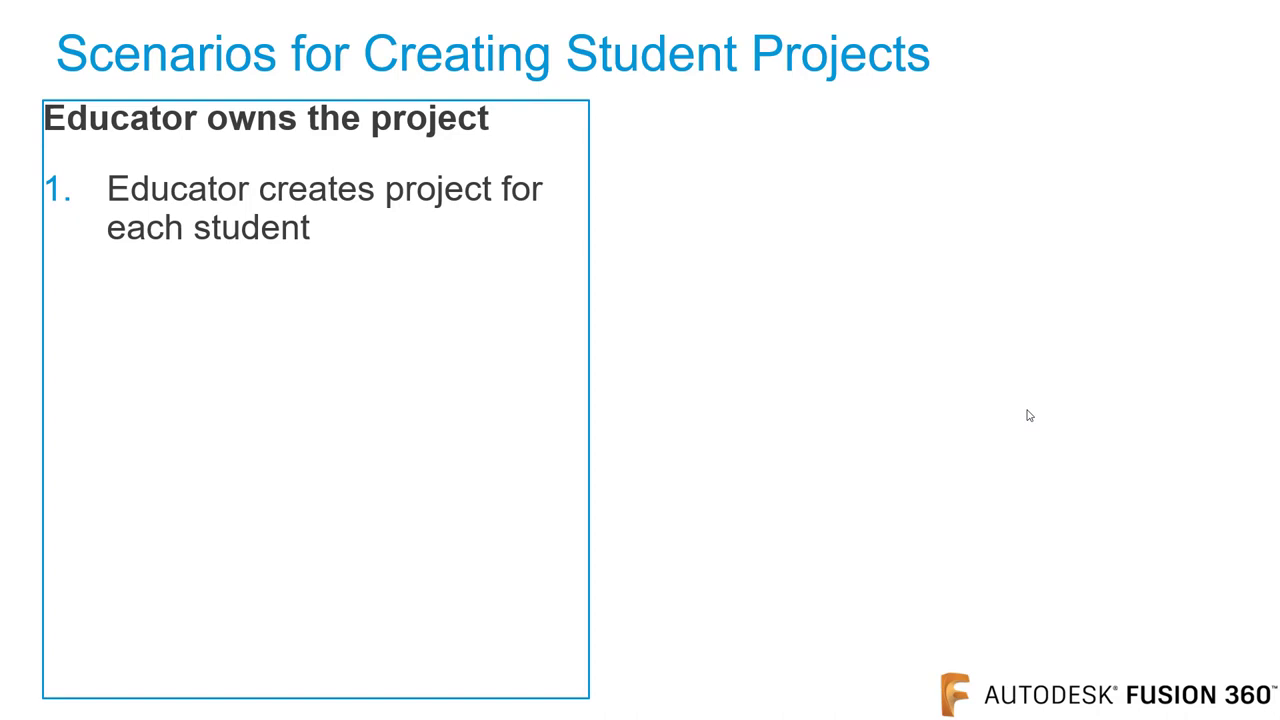
click(1027, 410)
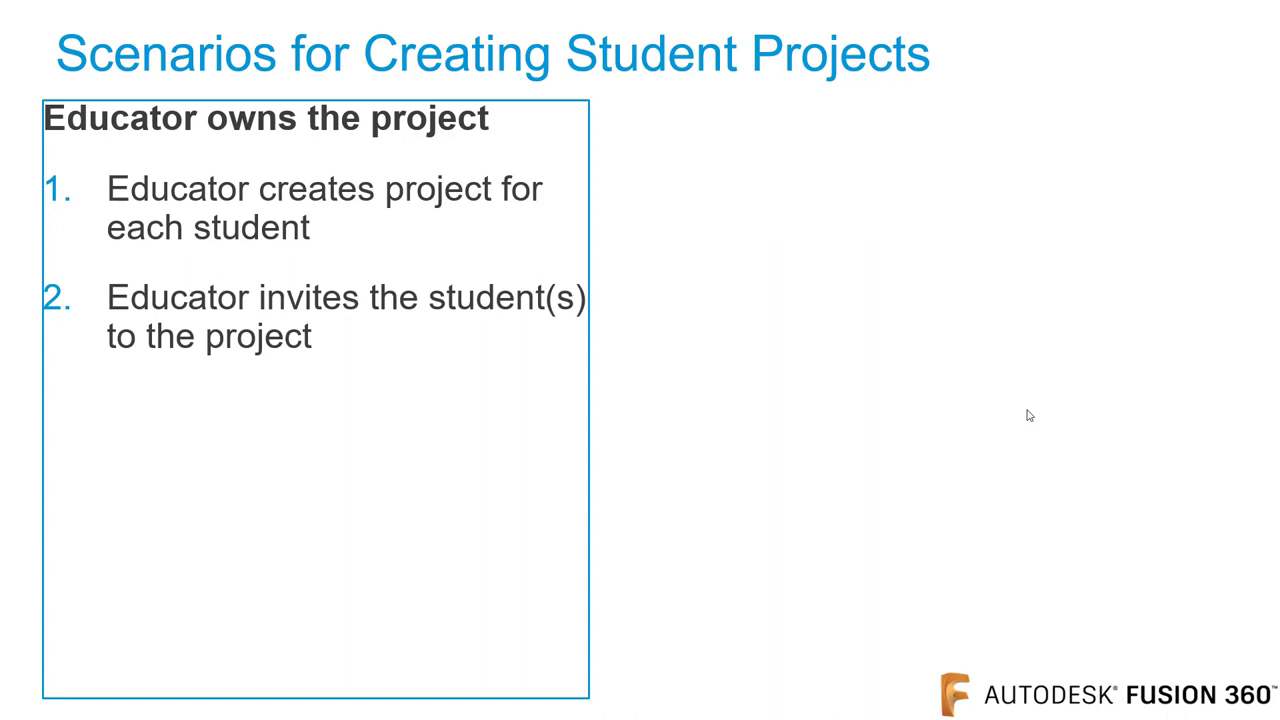
click(1027, 415)
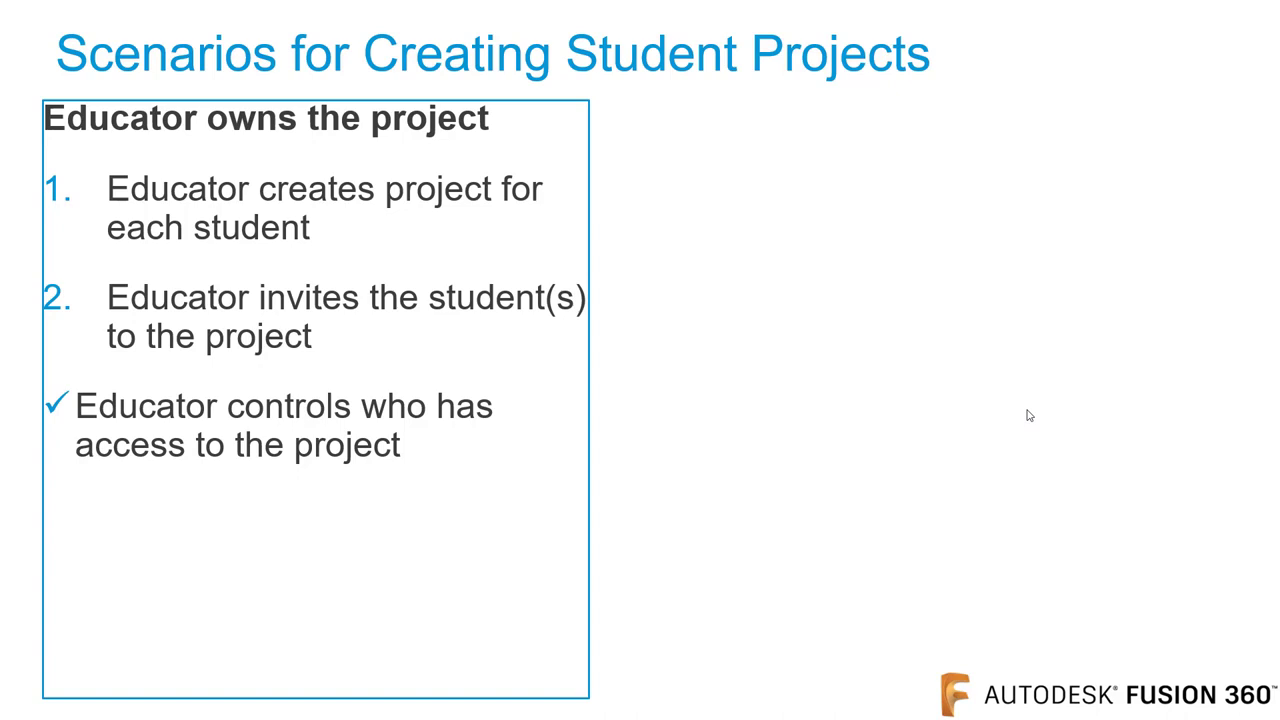
click(1027, 415)
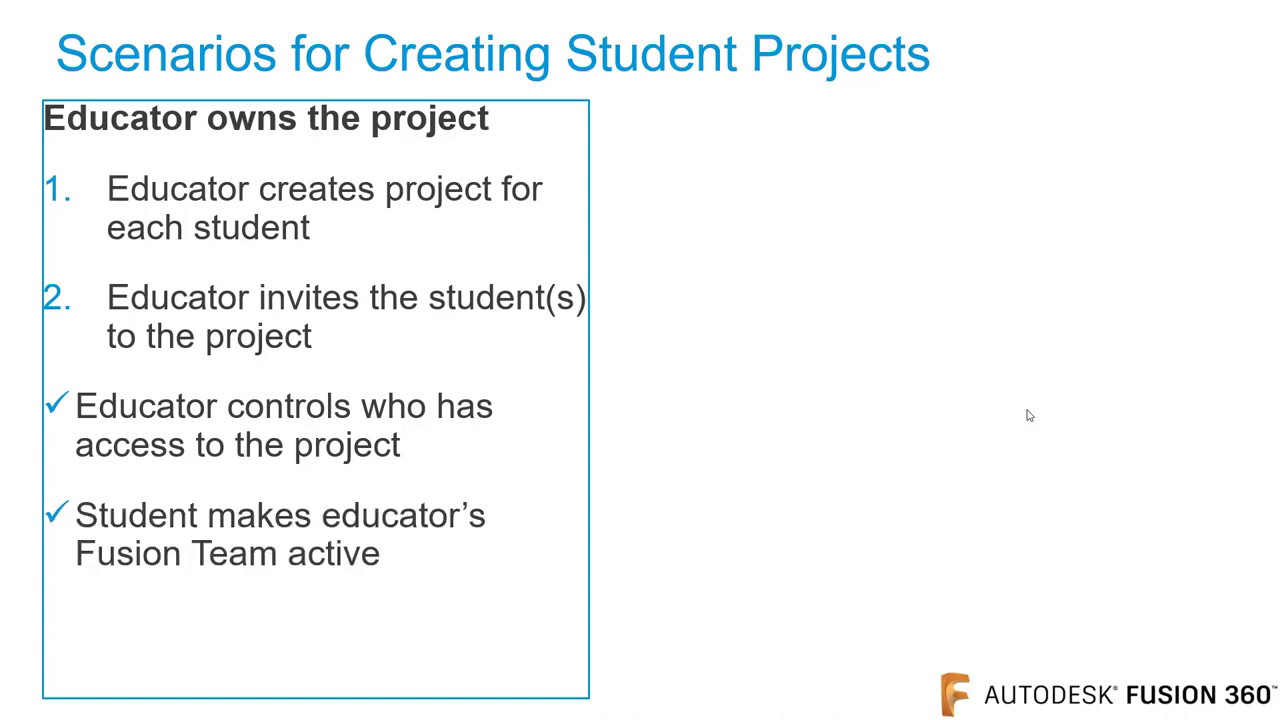